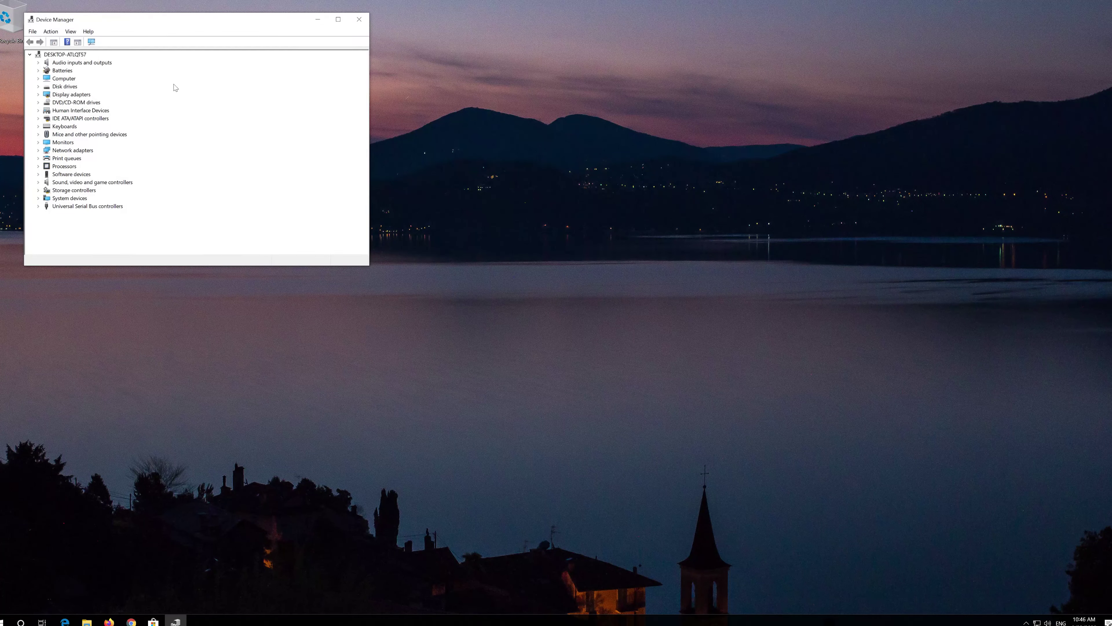
Step: Open the driver properties of Microphone (High Definition Audio Device) under the audio inputs and outputs in Device Manager
drag(185, 24, 524, 163)
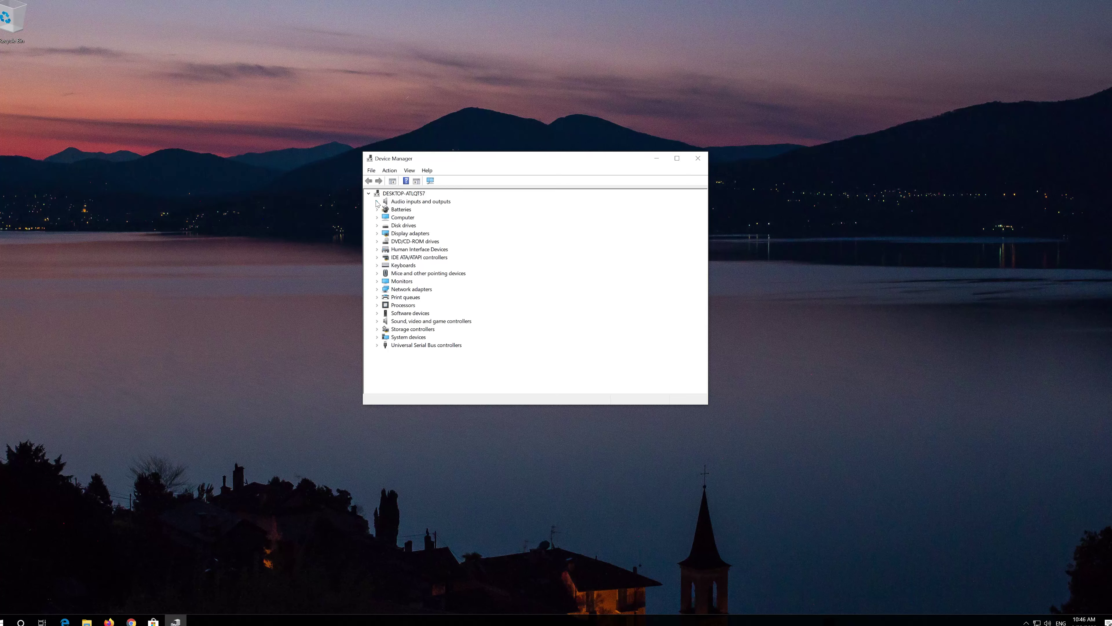
click(377, 202)
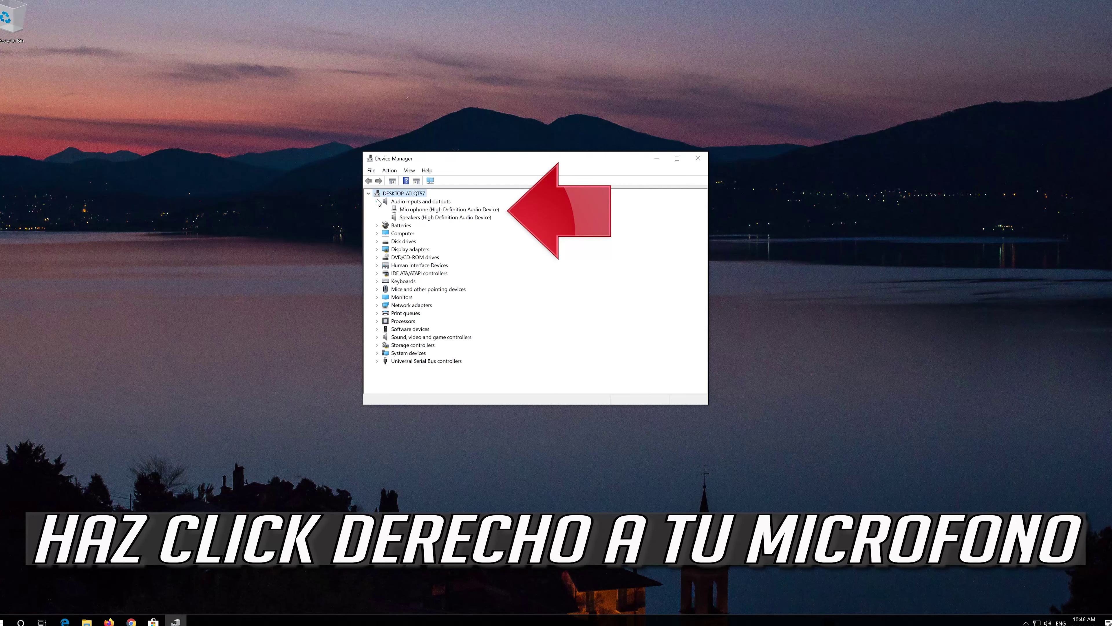
click(400, 209)
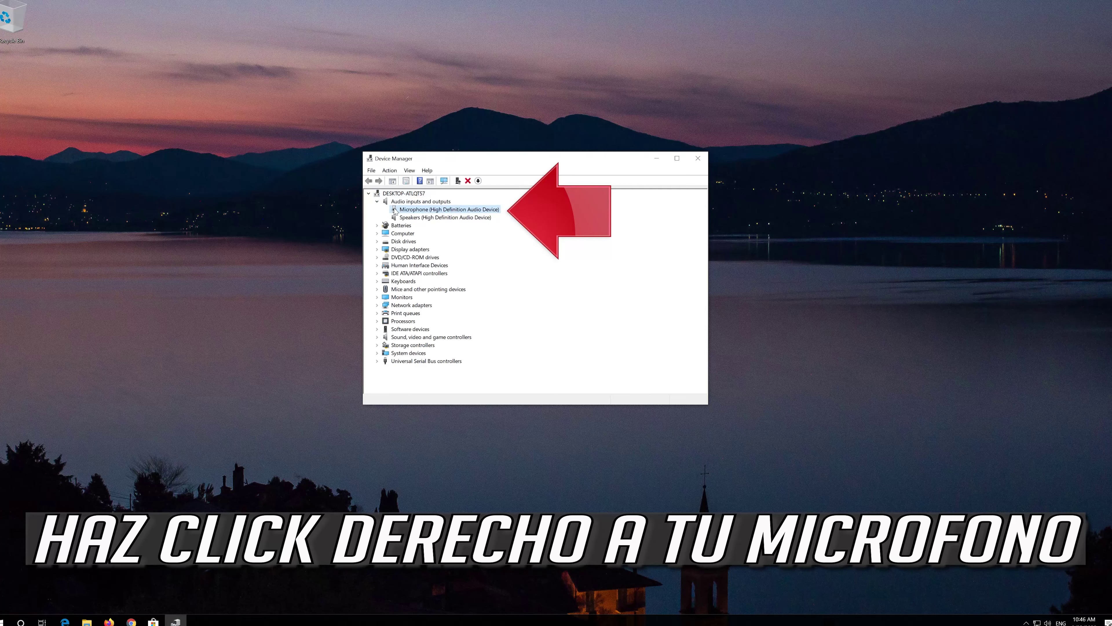
right_click(460, 213)
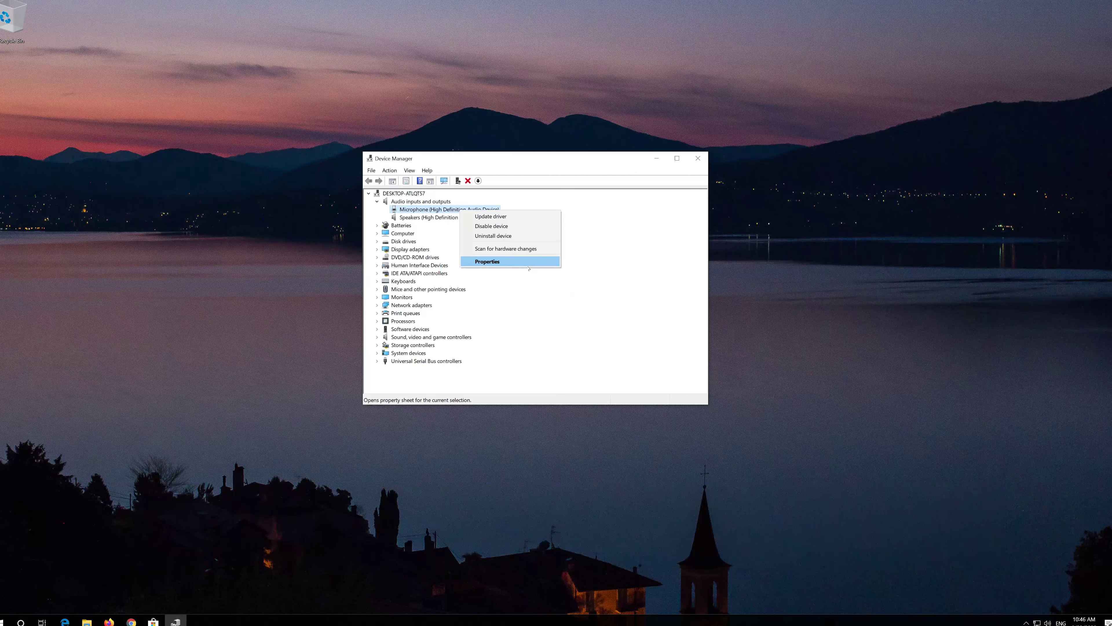
click(517, 263)
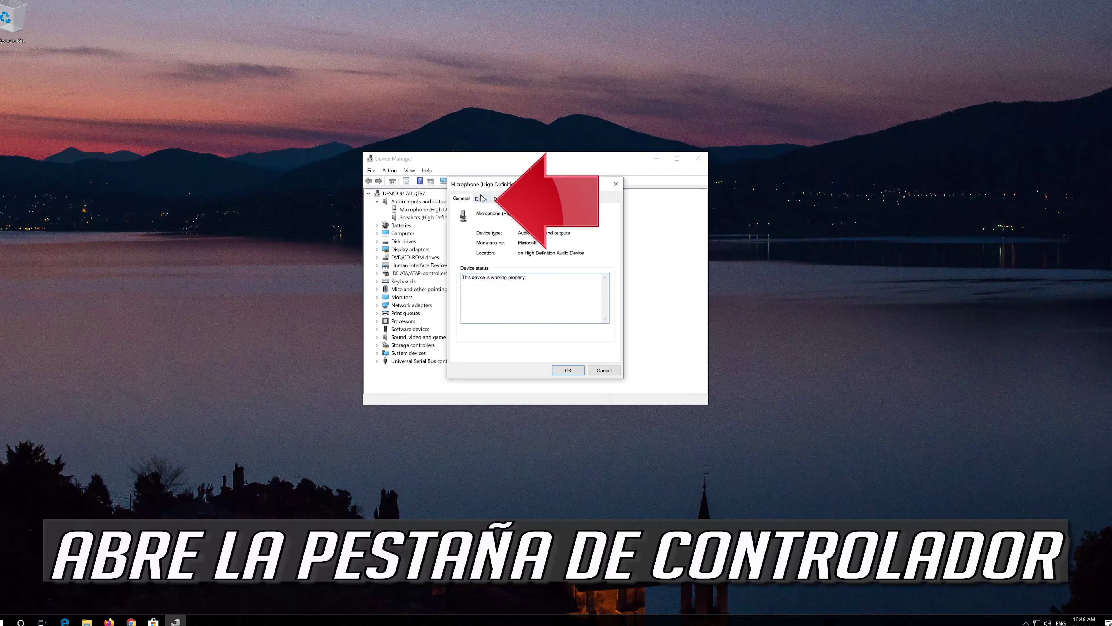
click(480, 199)
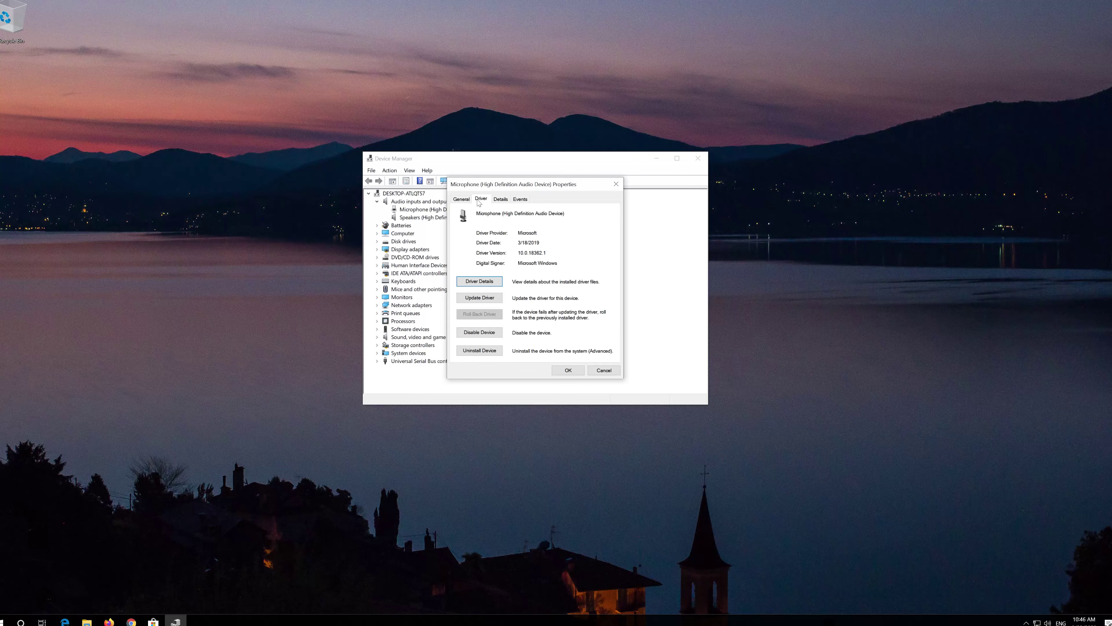
Step: Search automatically for updated driver software for the microphone, and check for Windows updates in Settings
click(478, 299)
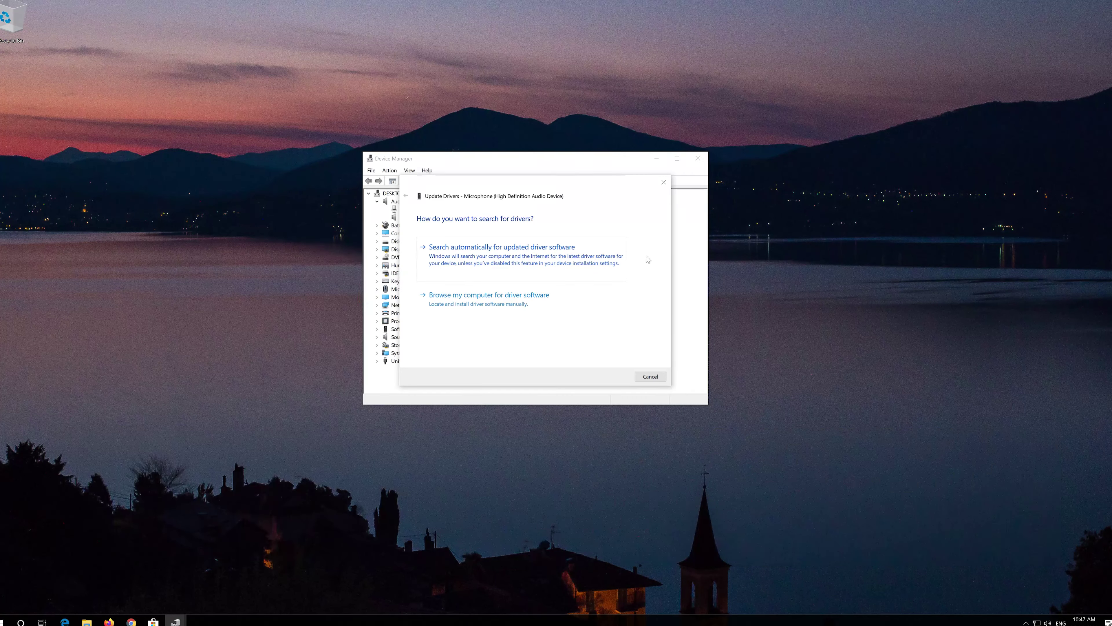
click(456, 258)
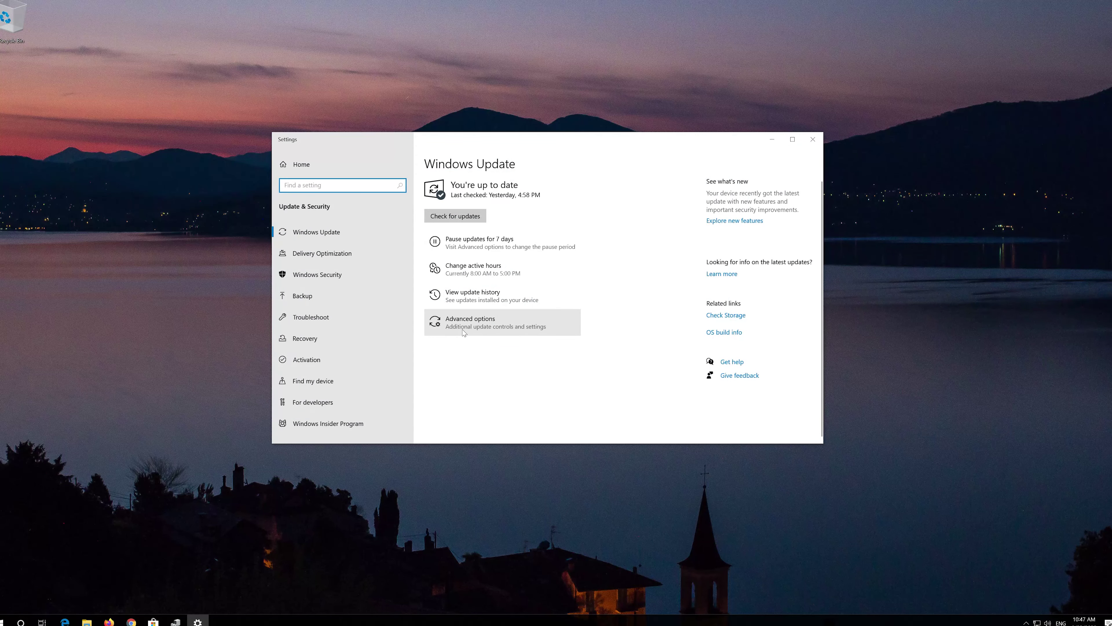
click(465, 219)
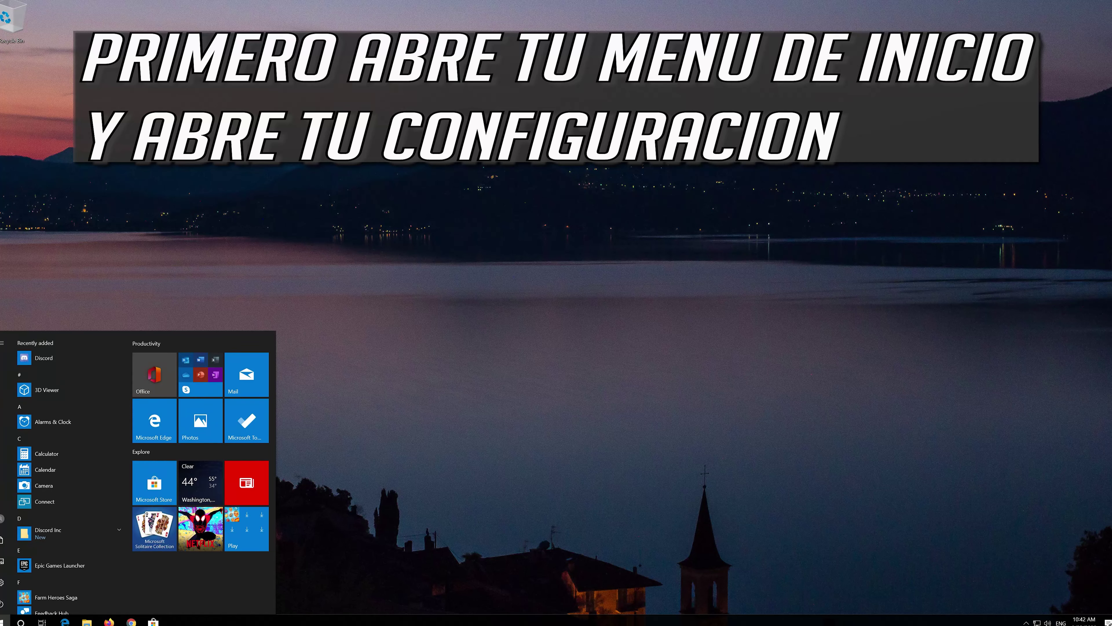
Step: Open the microphone privacy settings in Windows Settings
mouse_move(12, 585)
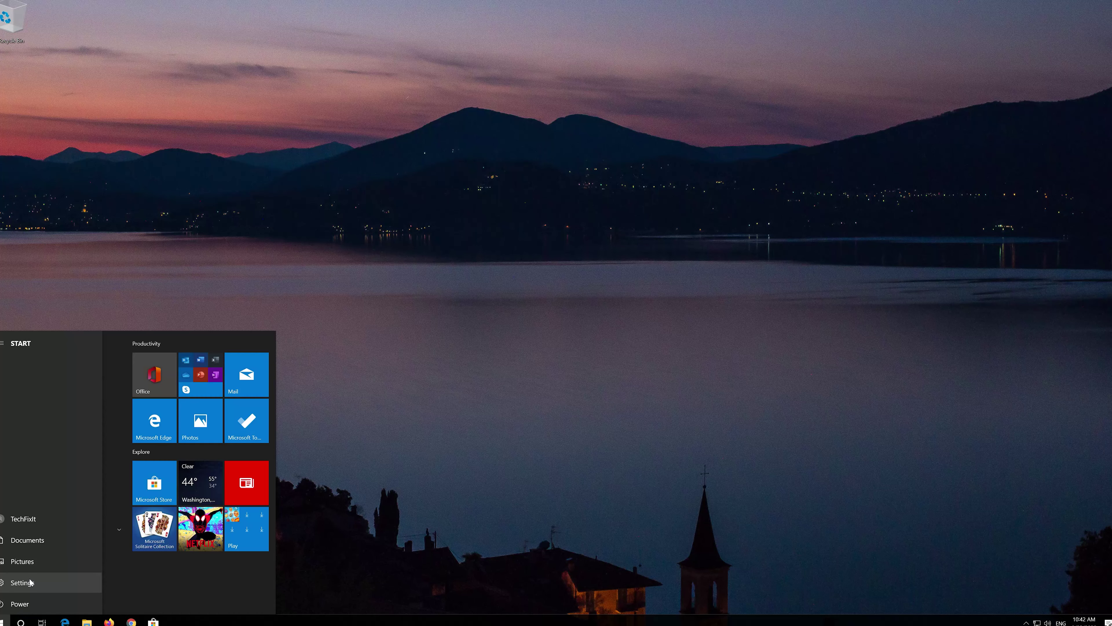
click(31, 582)
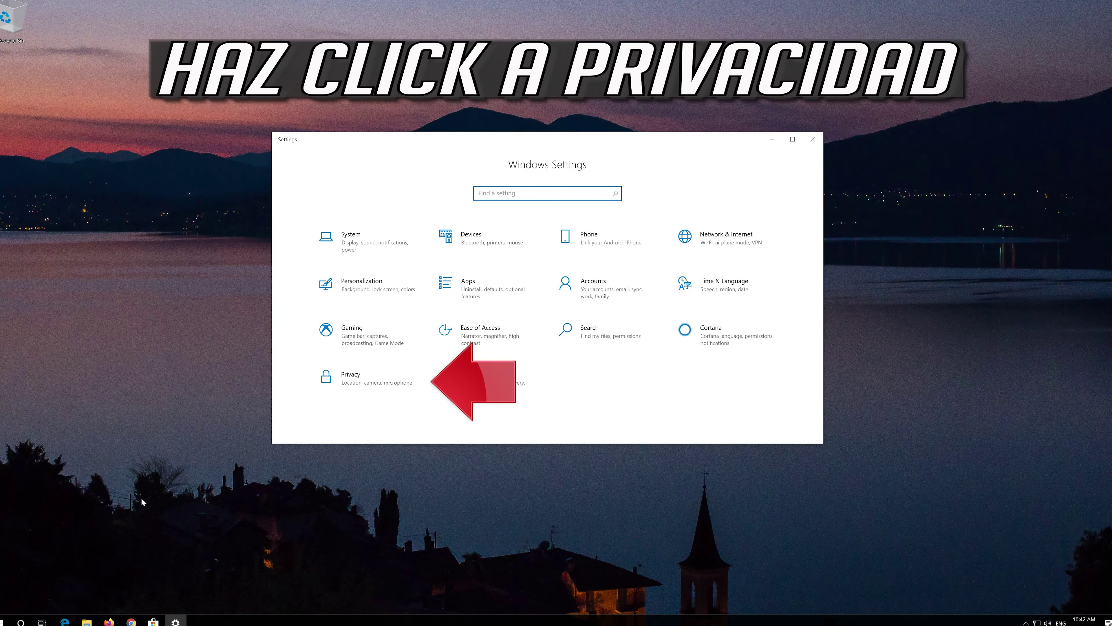
click(362, 382)
scroll(361, 380, down, 3)
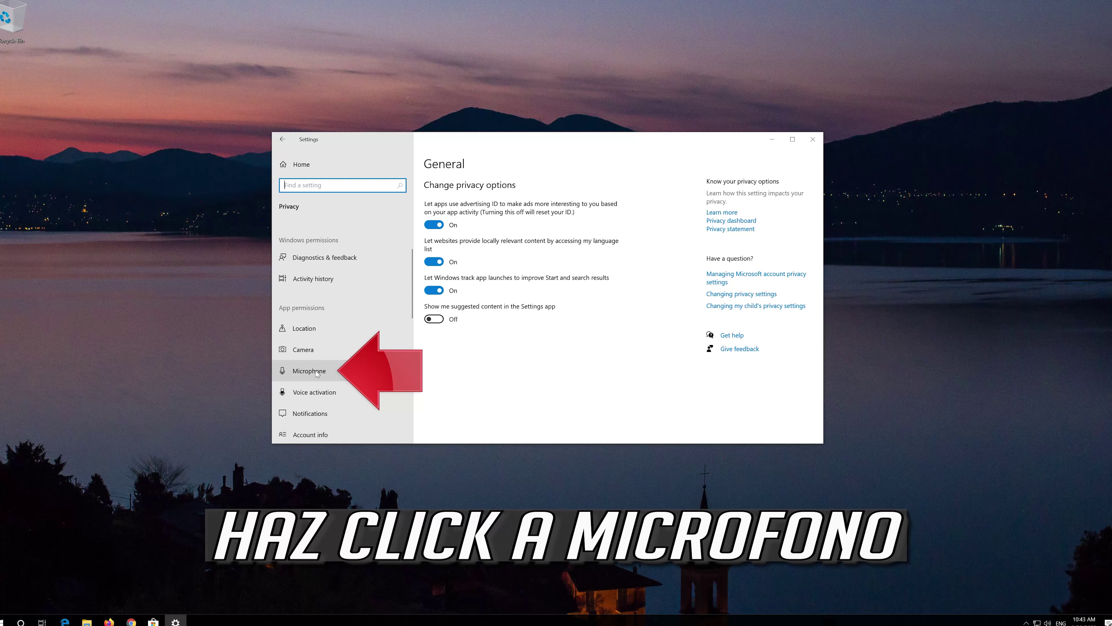
click(301, 373)
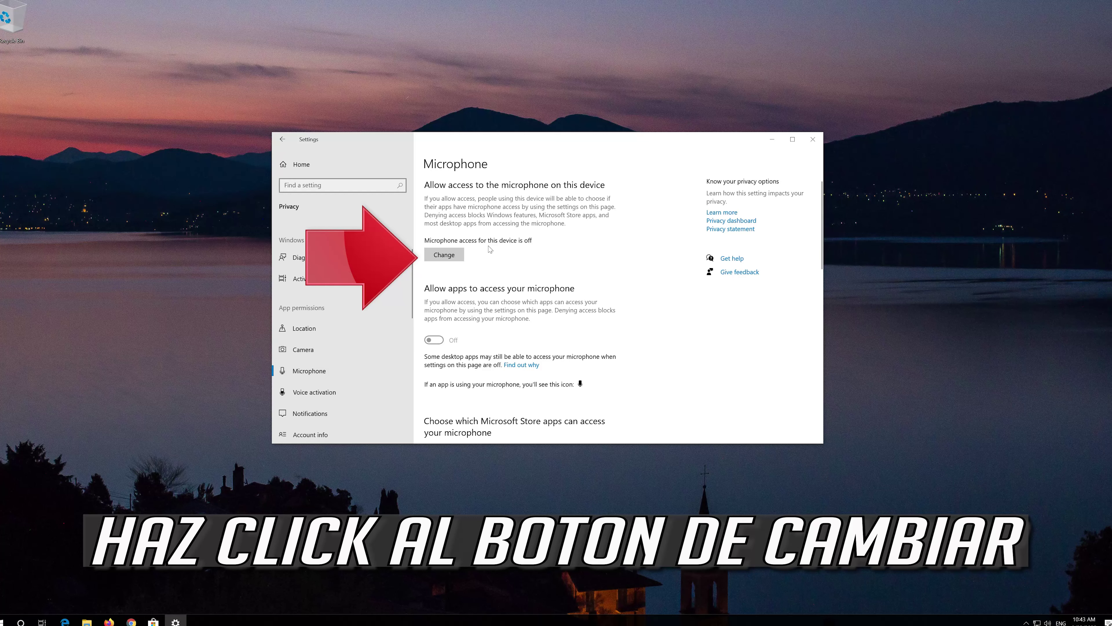
Step: Turn on microphone access for this device and allow apps to access the microphone
click(439, 260)
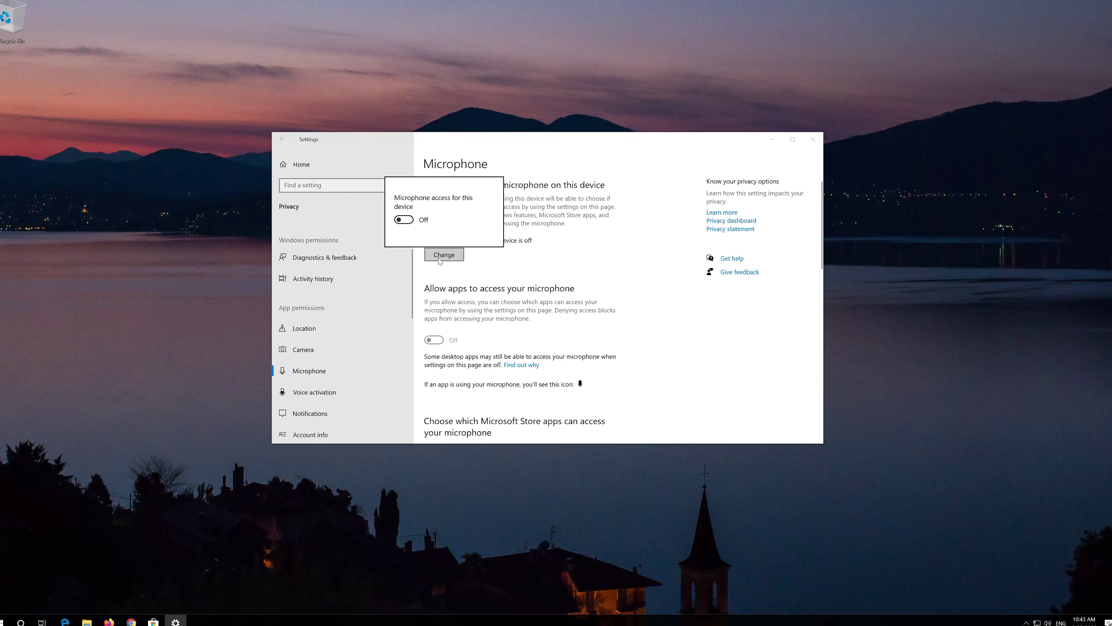
click(404, 220)
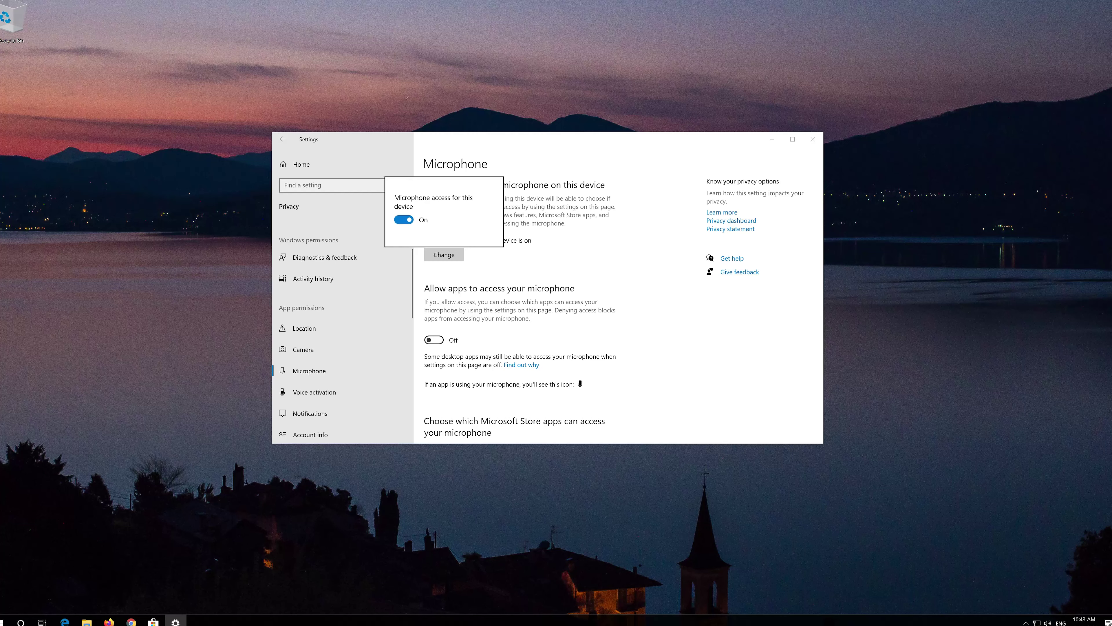
click(485, 289)
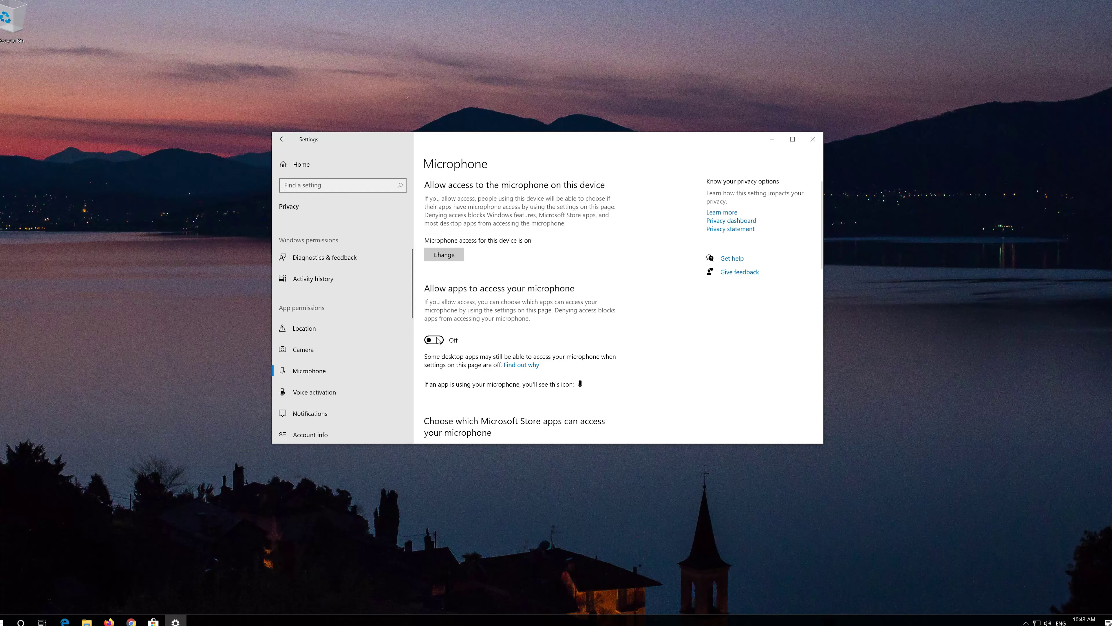
click(438, 340)
Step: Allow Skype and Voice Recorder to access the microphone in the list of Microsoft Store apps
scroll(527, 311, down, 2)
scroll(527, 311, down, 3)
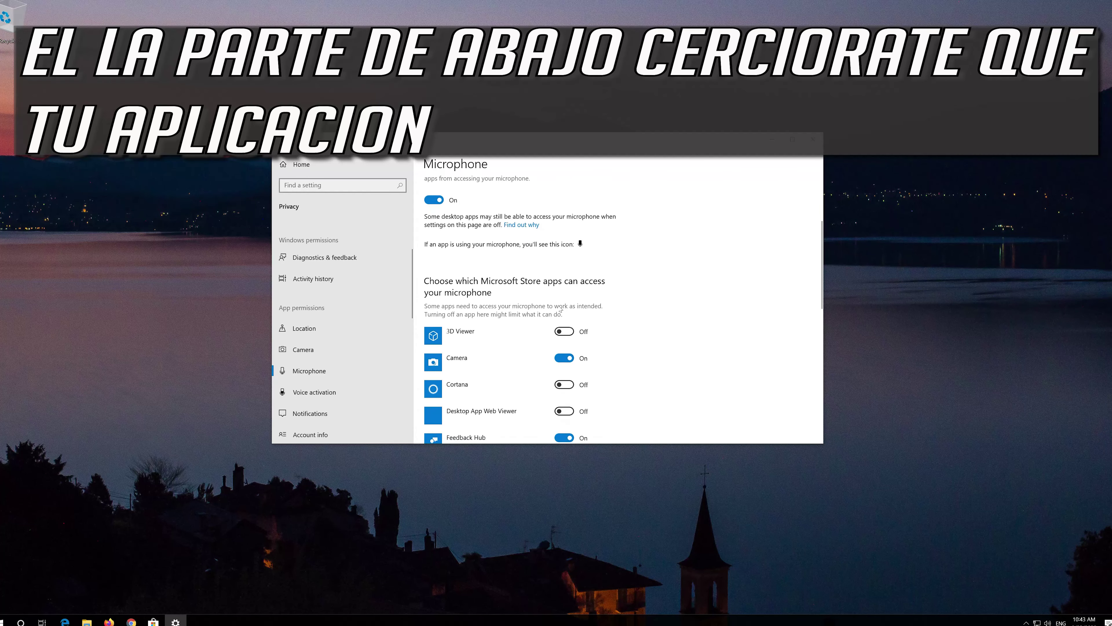
scroll(530, 323, down, 5)
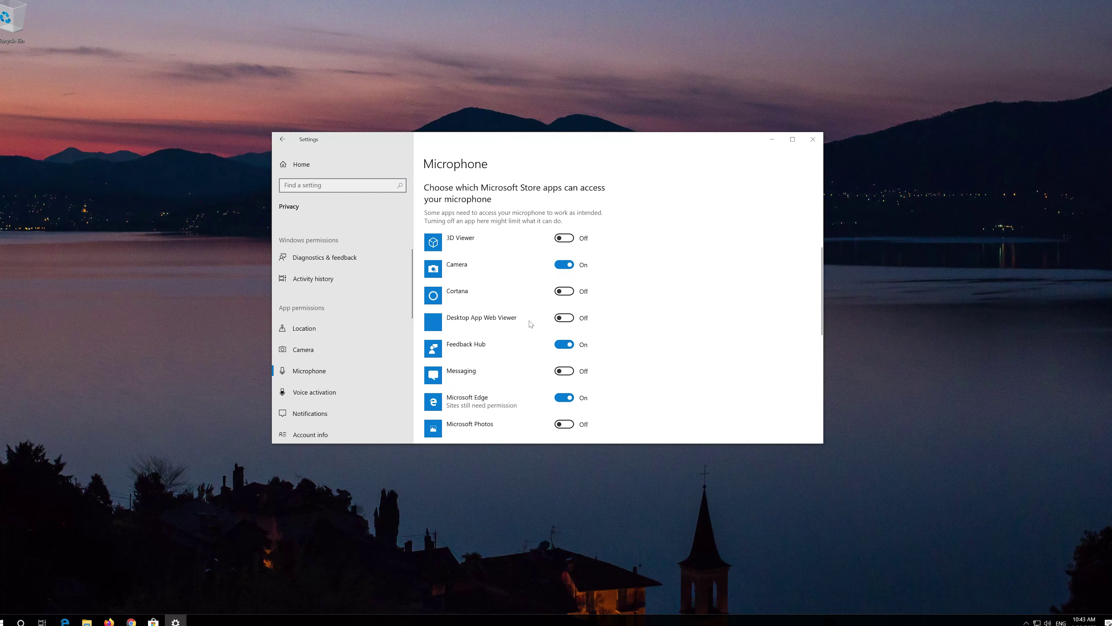
scroll(510, 284, down, 3)
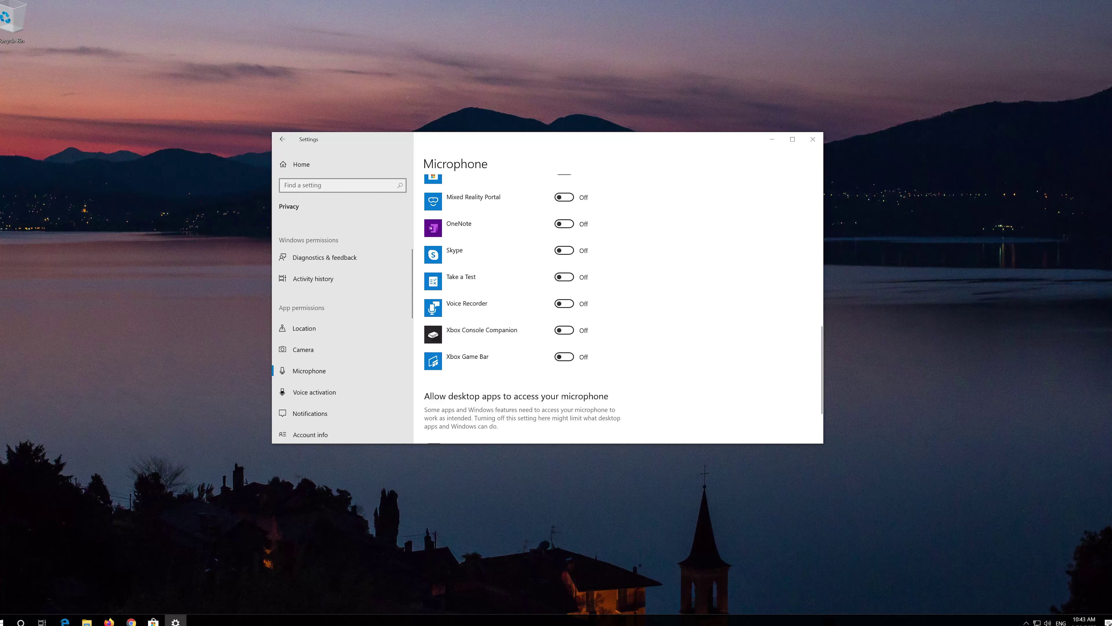
click(565, 251)
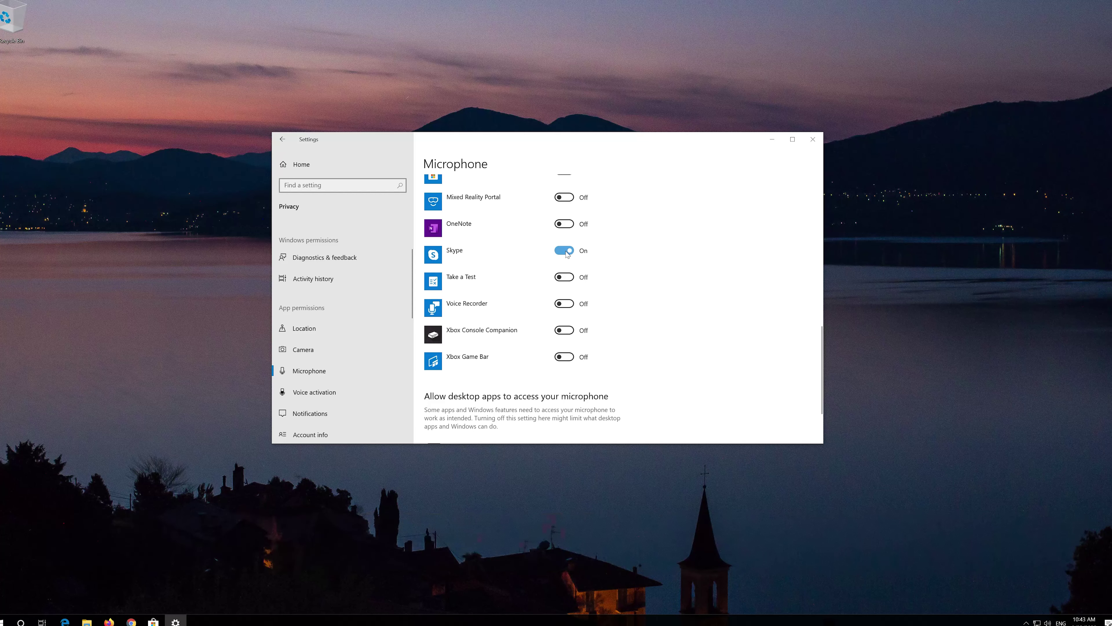
click(564, 303)
Step: Allow desktop apps to access the microphone
scroll(604, 303, down, 3)
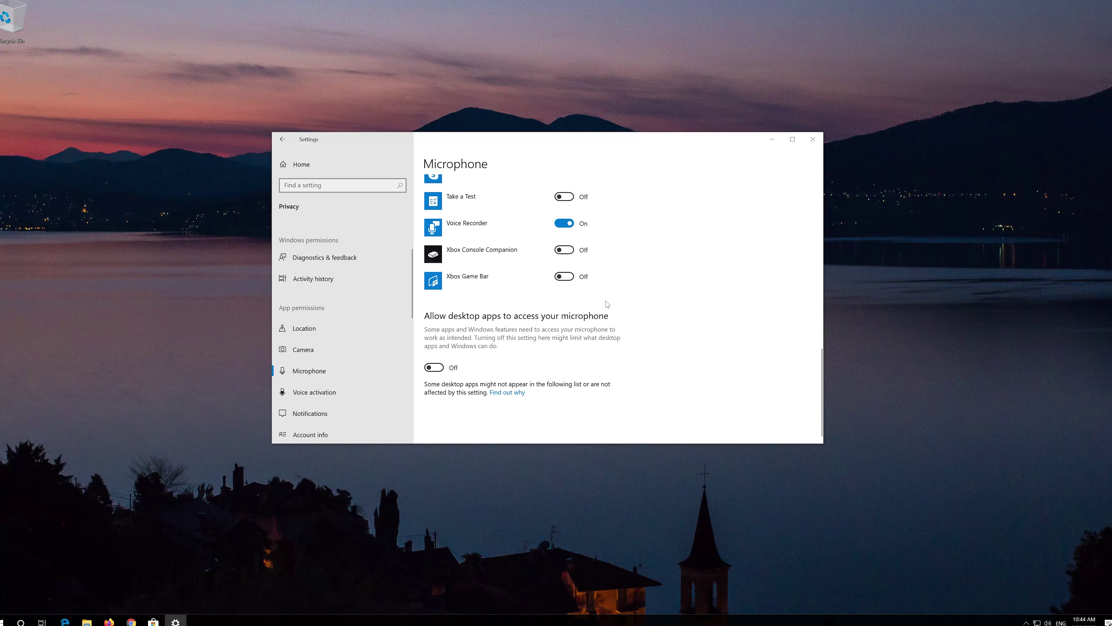
scroll(504, 319, up, 1)
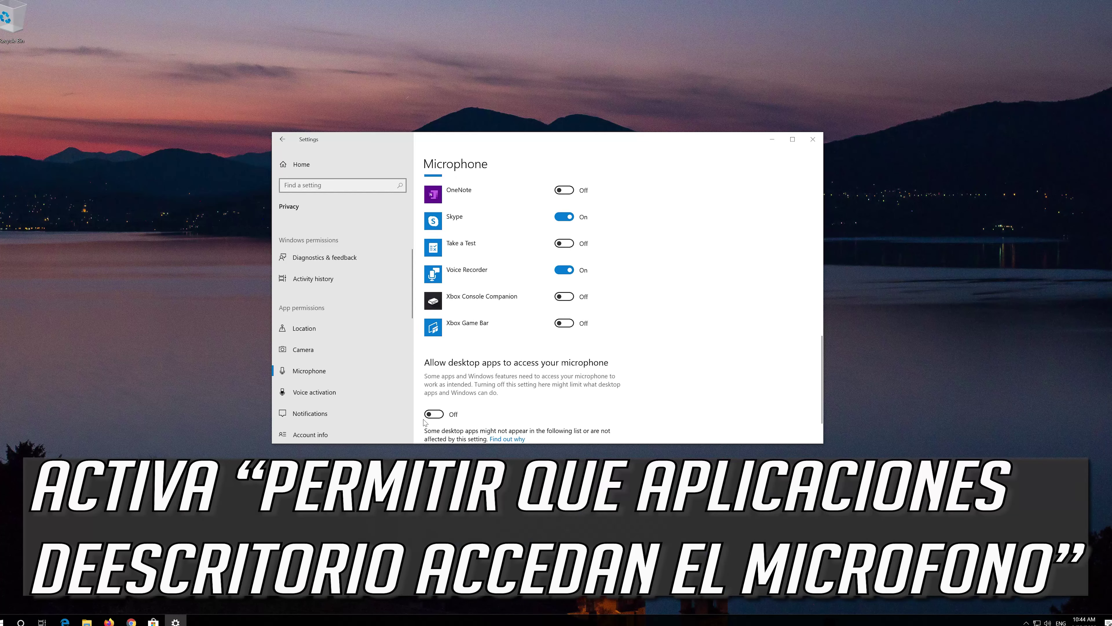
click(441, 414)
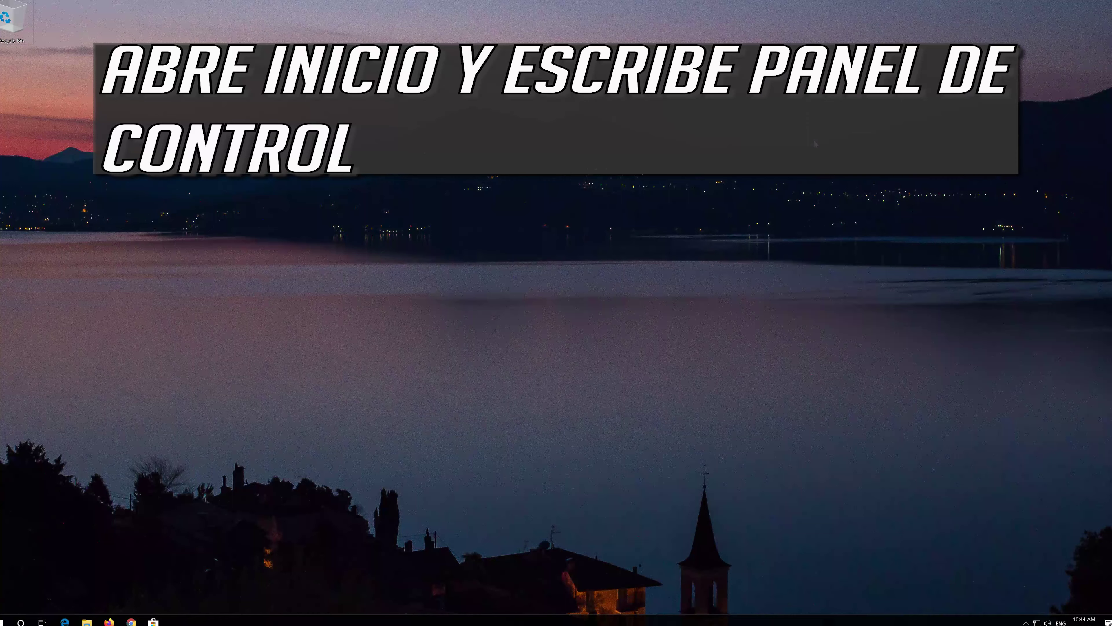
Step: Switch to Control Panel and open the Sound settings under Hardware and Sound
key(super)
text(control panel)
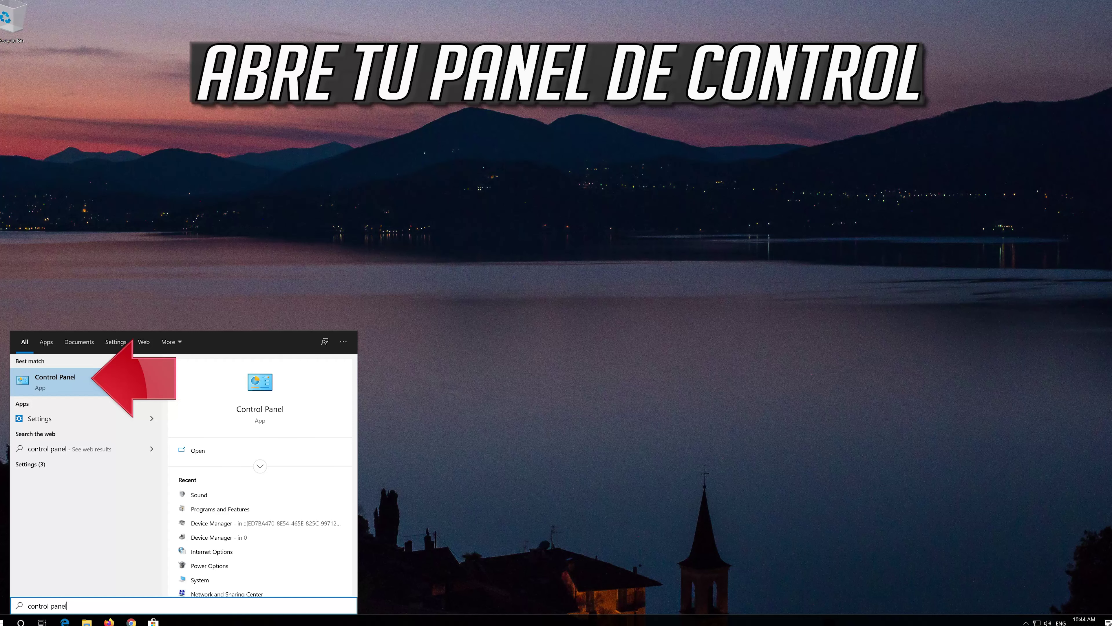
click(68, 380)
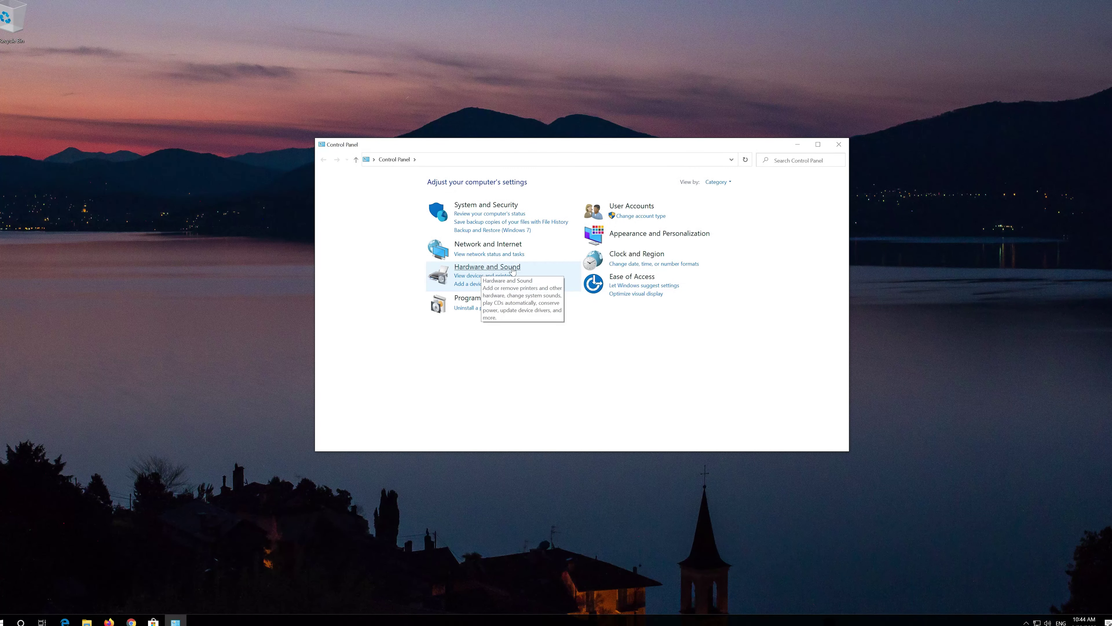
click(467, 268)
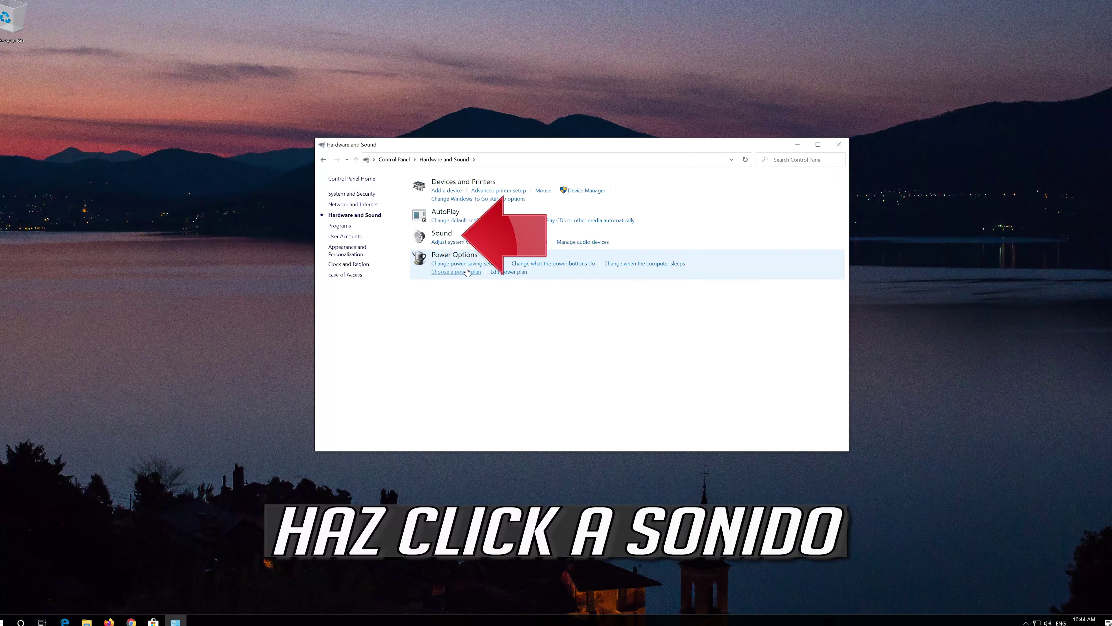
click(441, 234)
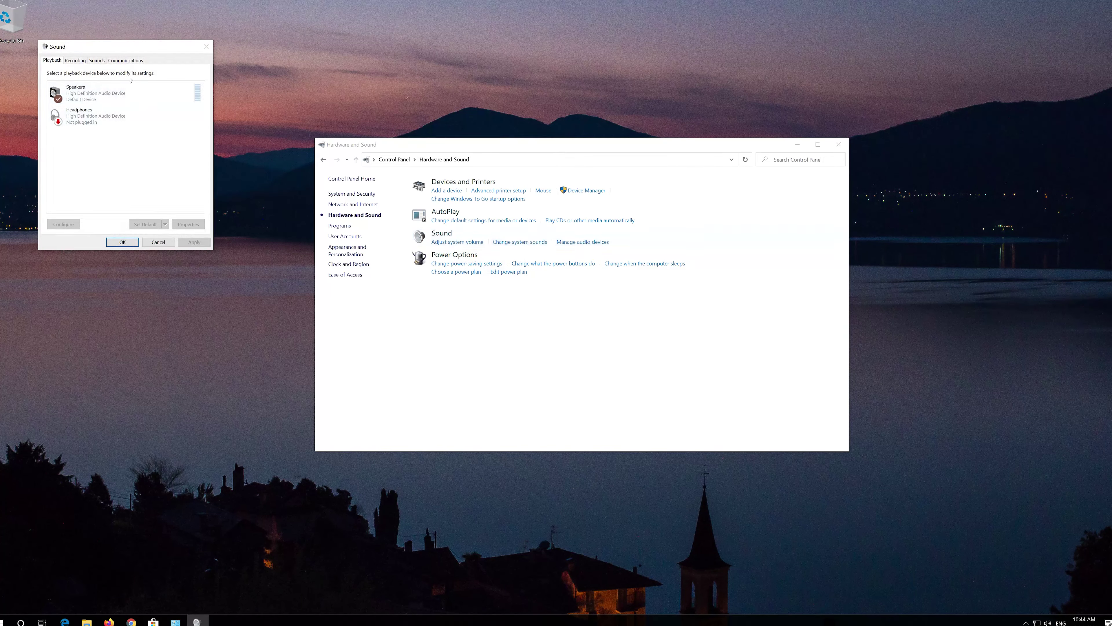
Step: Open the level settings in the properties of the Microphone recording device
drag(117, 51, 509, 164)
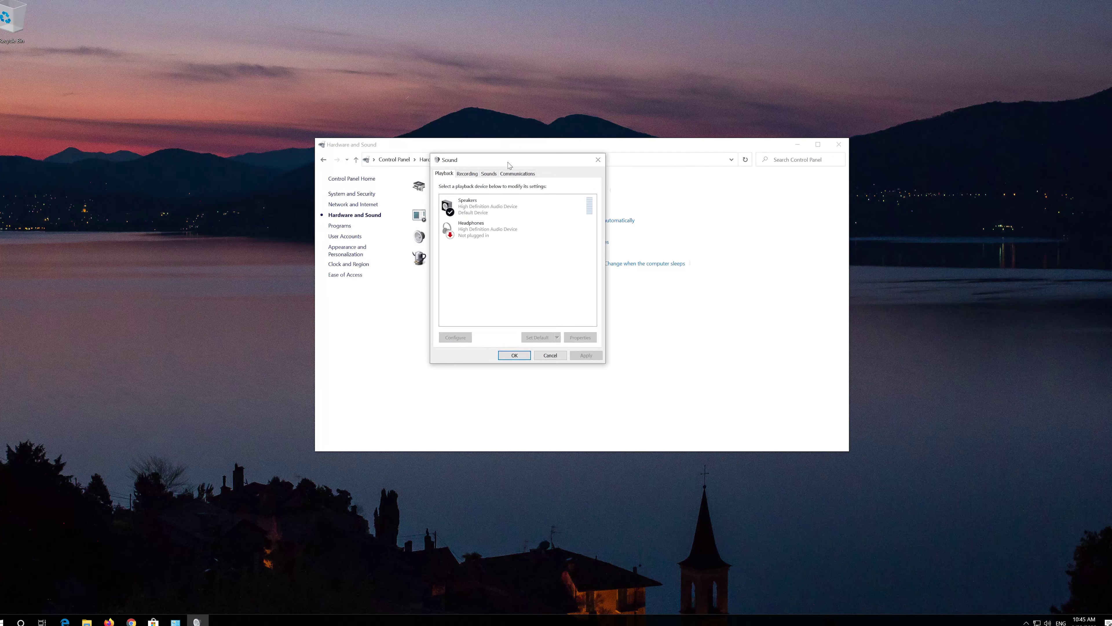
click(466, 173)
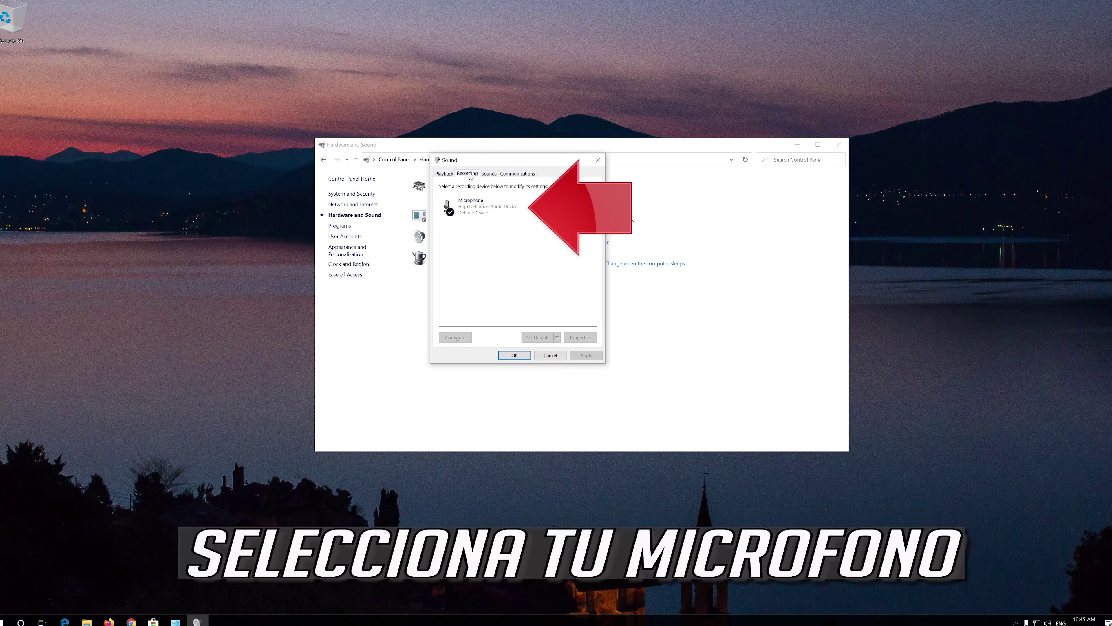
click(482, 206)
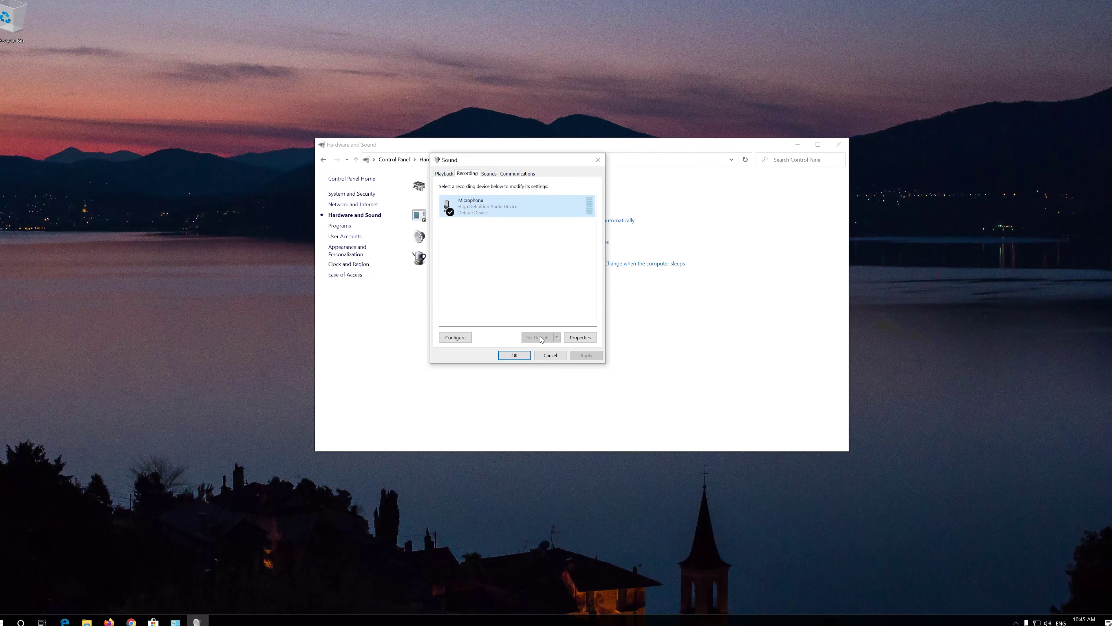
right_click(494, 211)
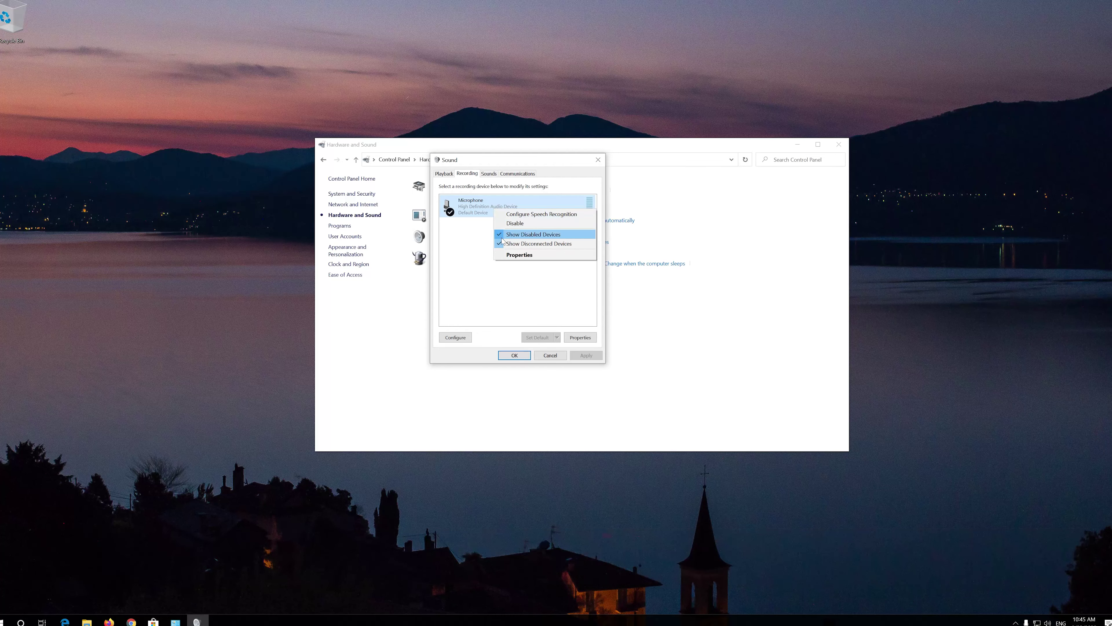
click(519, 254)
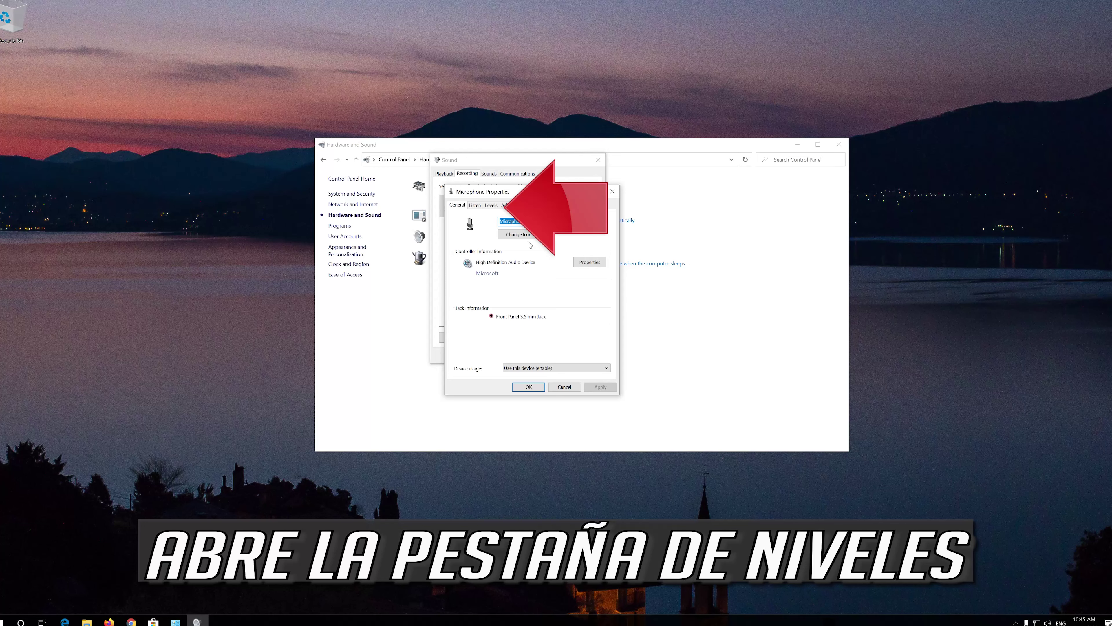
click(490, 206)
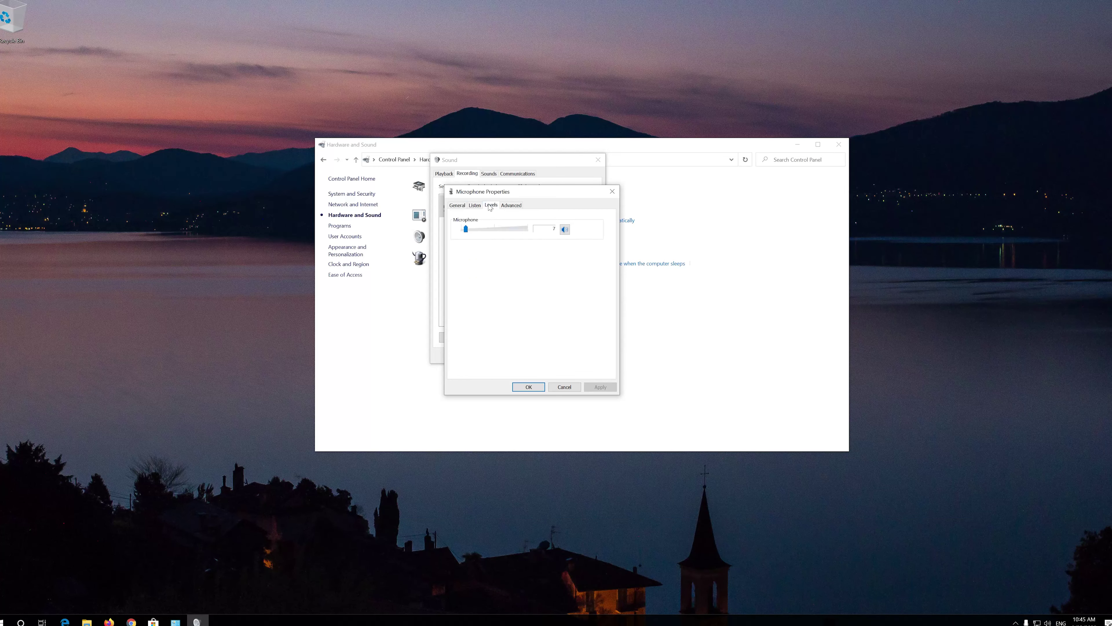